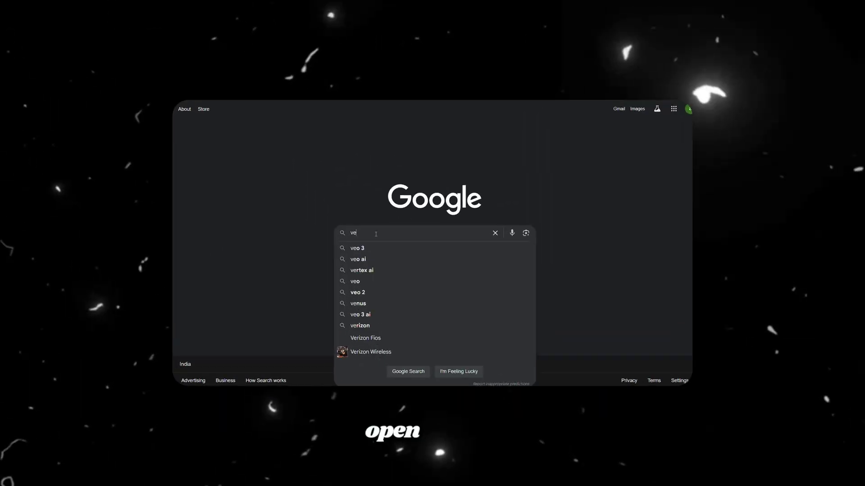
# Run a Google search for 'veo 3'.
pyautogui.press('Return')
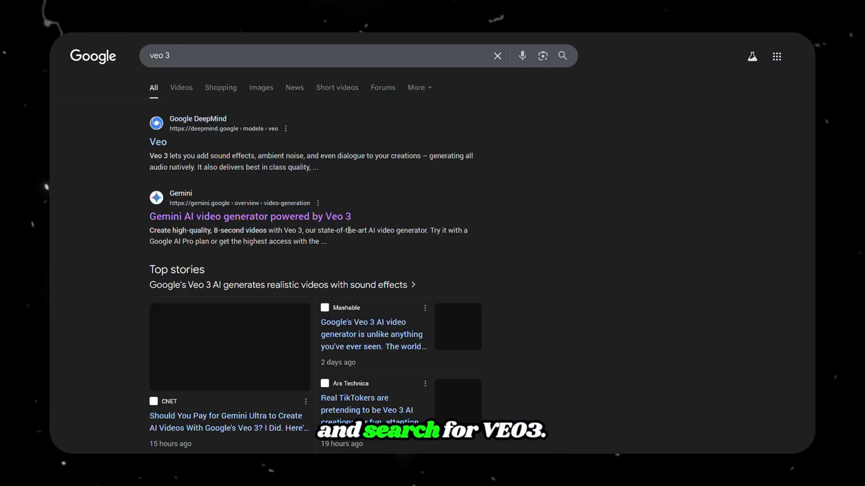
# Open the Gemini Veo 3 video generator page and browse its subscription plans.
pyautogui.click(202, 221)
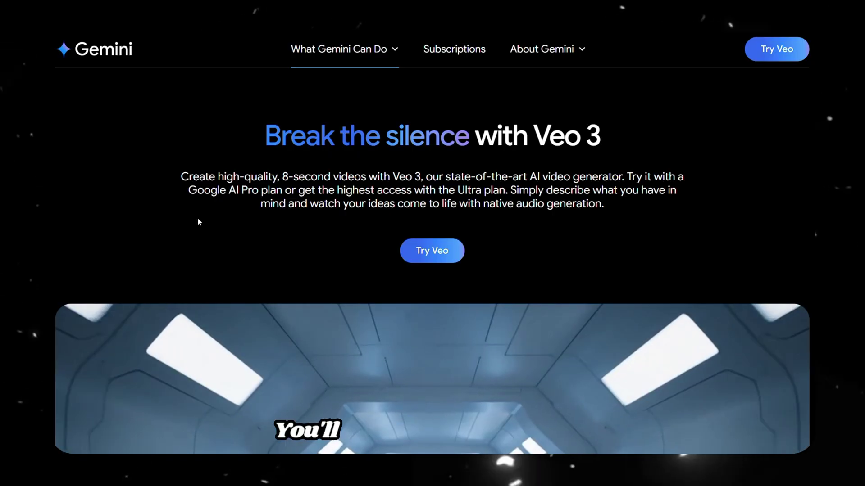
pyautogui.click(450, 49)
pyautogui.scroll(-2, 523, 225)
pyautogui.scroll(-4, 523, 228)
pyautogui.moveTo(352, 99); pyautogui.dragTo(370, 99)
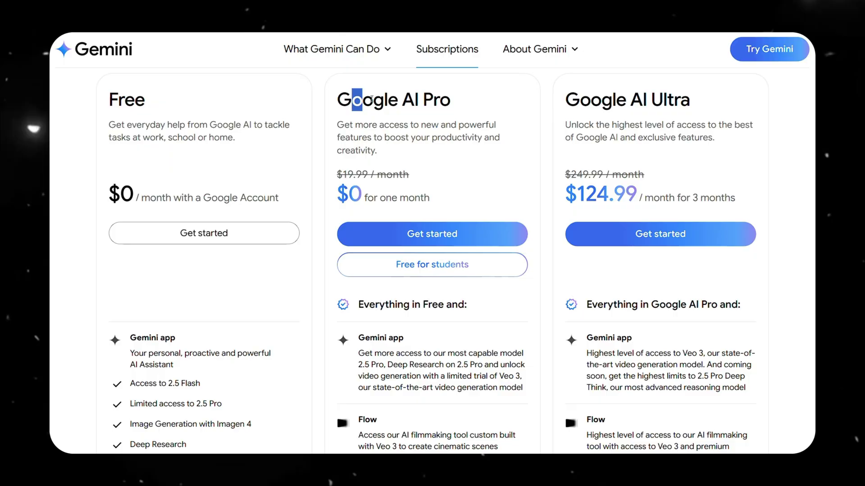
# Highlight the Google AI Pro plan's free first-month offer and its Gemini app benefits.
pyautogui.moveTo(337, 193); pyautogui.dragTo(435, 204)
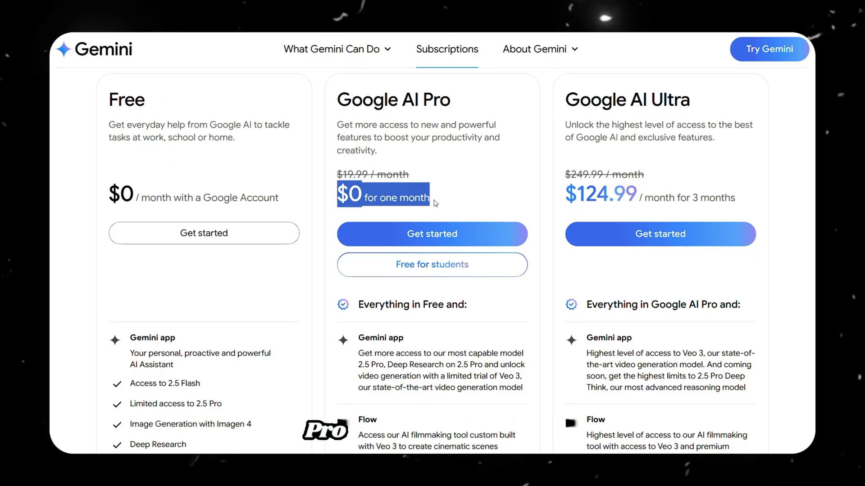
pyautogui.scroll(-4, 443, 203)
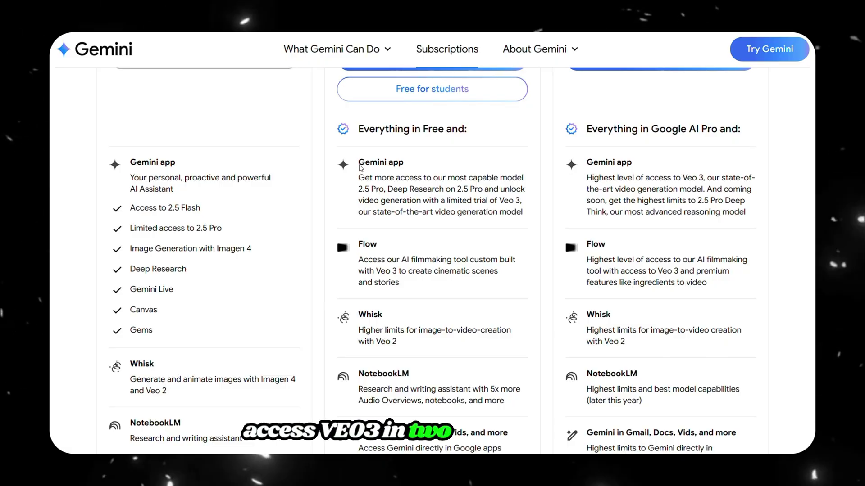
pyautogui.moveTo(360, 167); pyautogui.dragTo(509, 225)
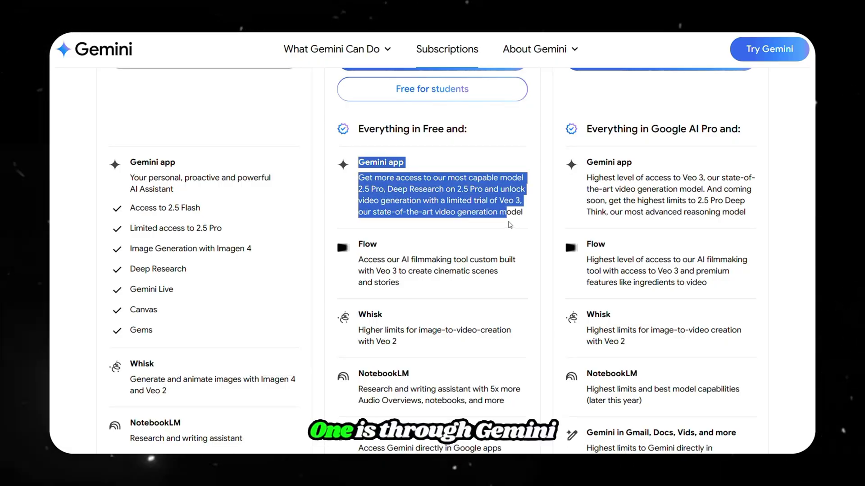
pyautogui.scroll(5, 441, 289)
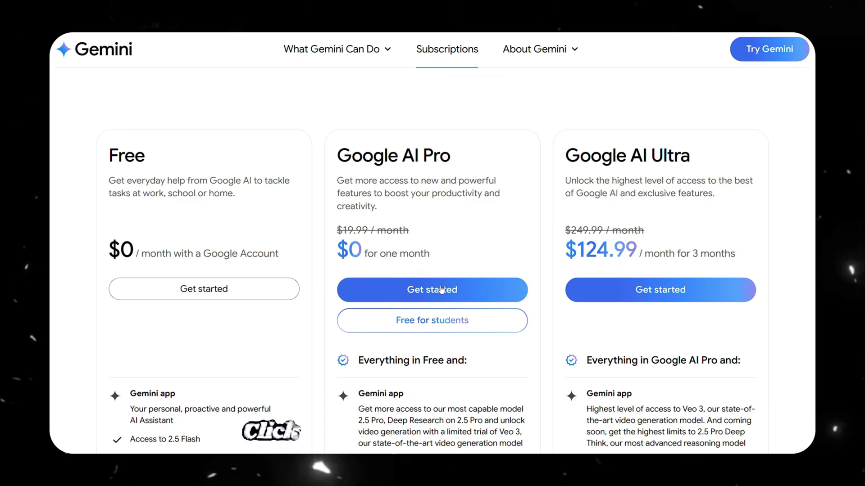
# Sign up for the Google AI Pro free month, adding a payment card and confirming.
pyautogui.click(428, 290)
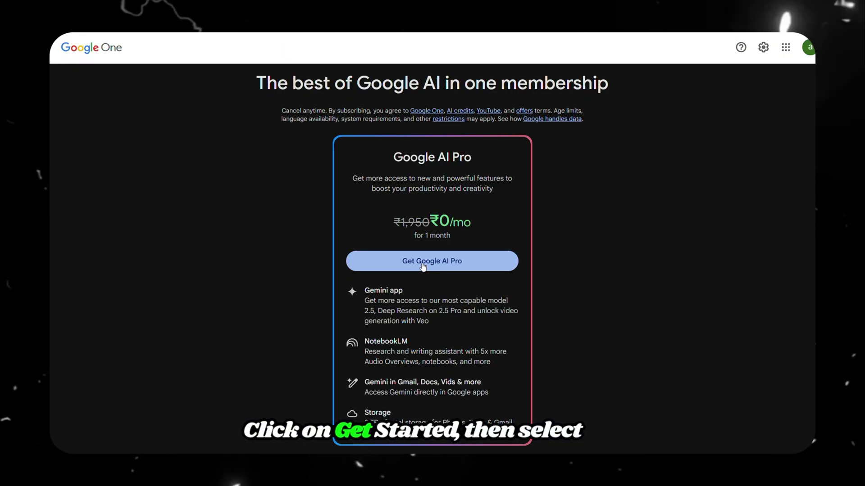
pyautogui.click(423, 265)
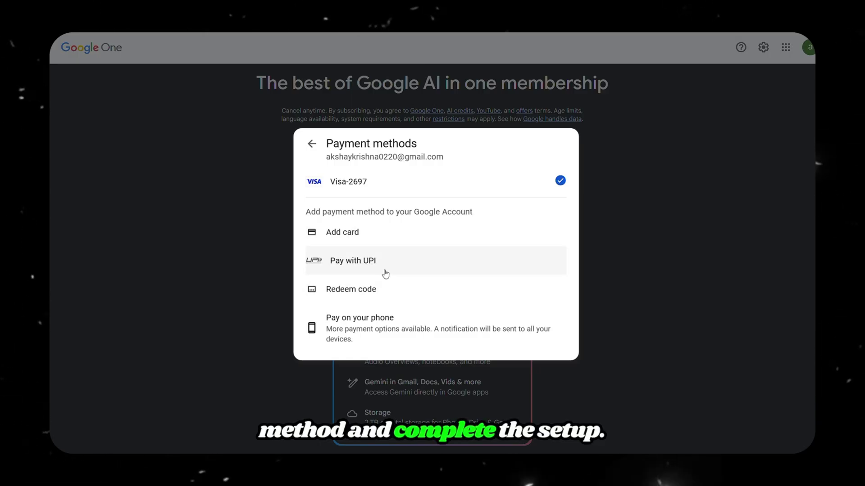
pyautogui.click(385, 243)
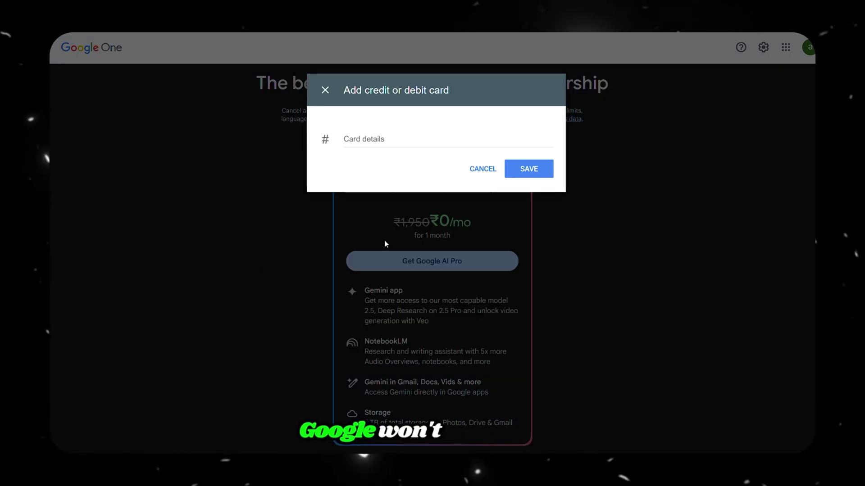
pyautogui.click(525, 403)
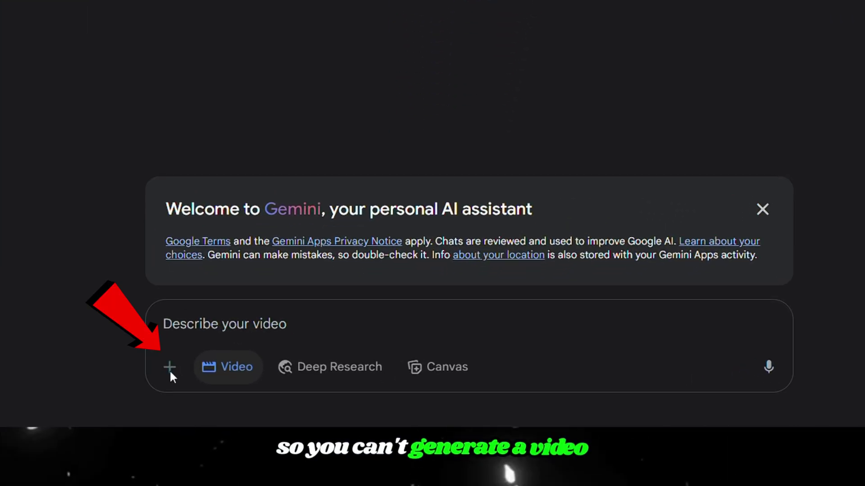
# Open the Flow video tool from Gemini Labs, which is unavailable in this country.
pyautogui.click(327, 346)
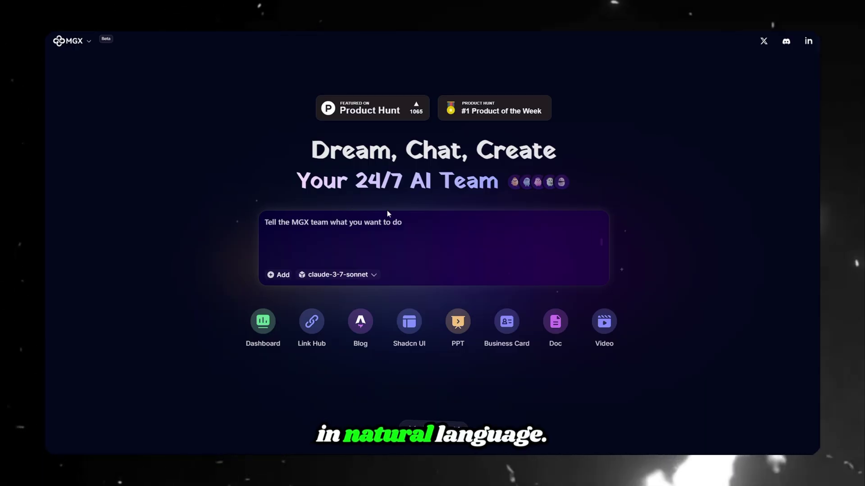
# Ask the MGX team for a clean modern website to upload, filter and download photos.
pyautogui.write('create a clean ')
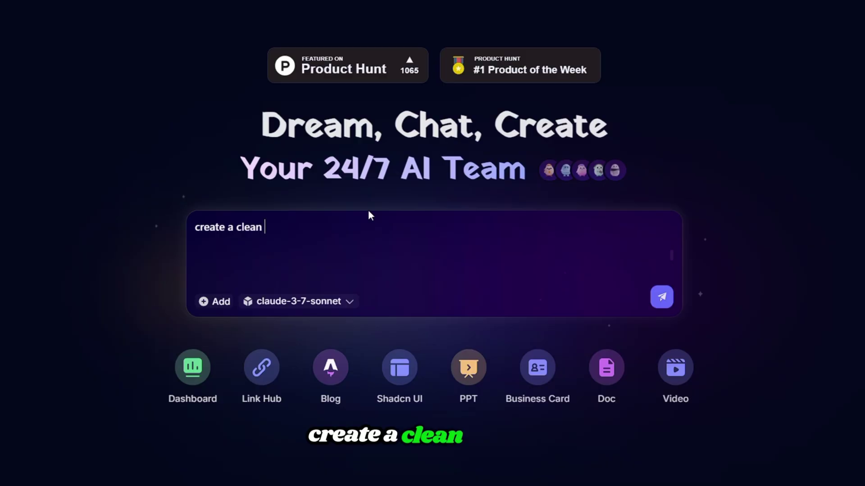
pyautogui.write('modern website where users ca')
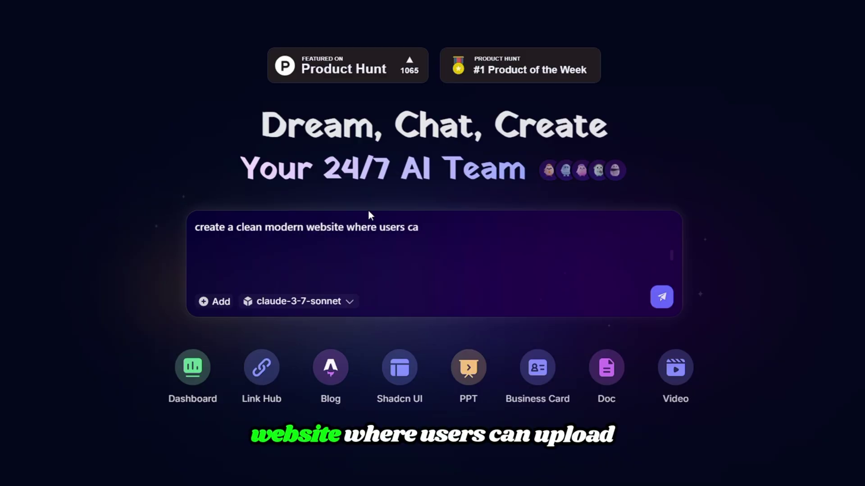
pyautogui.write('n upload photos, edit them with filters')
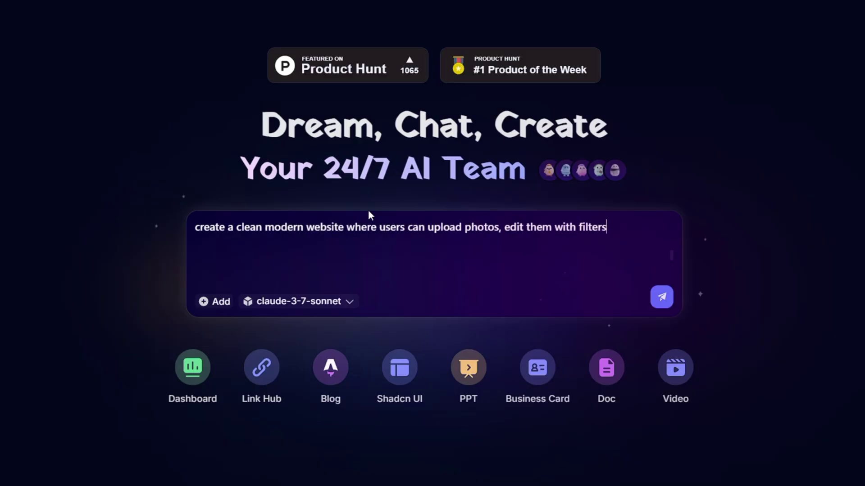
pyautogui.write(' and download the final version.')
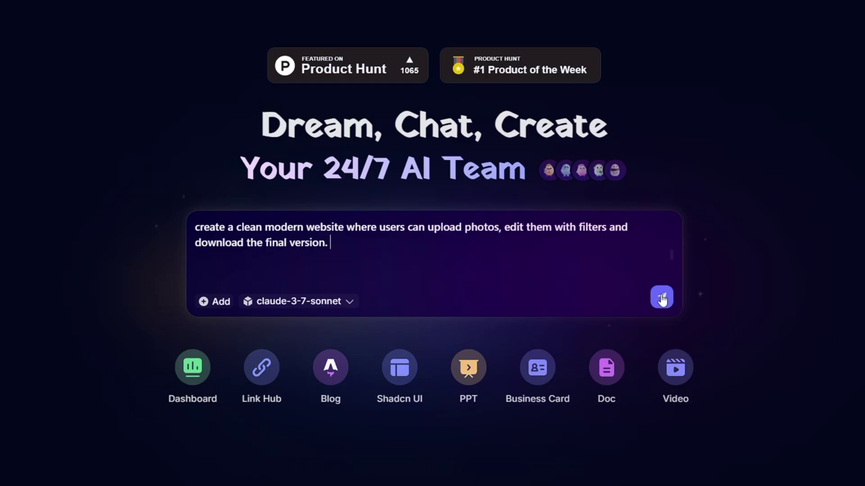
pyautogui.click(661, 299)
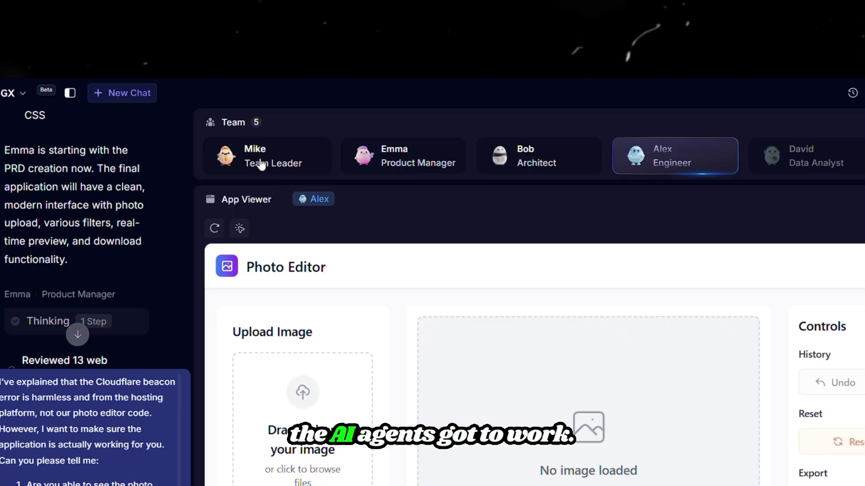
# Review Mike's project files, the architect's system design, and the engineer's code and app preview.
pyautogui.click(262, 165)
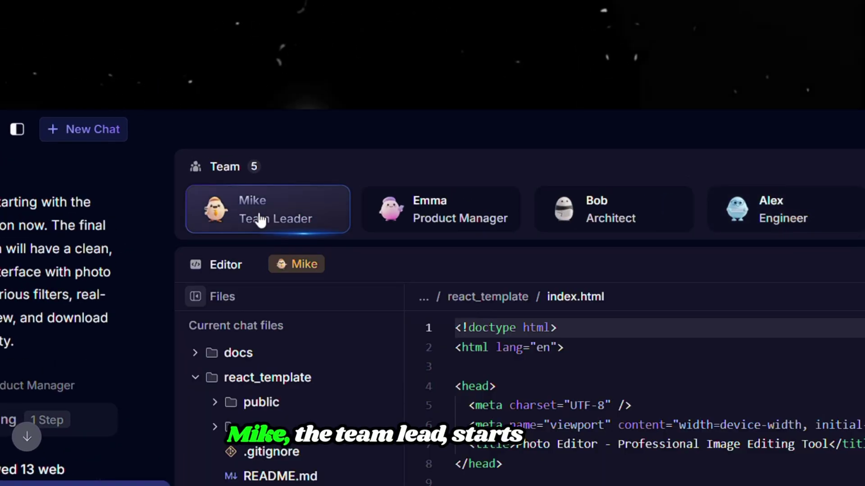
pyautogui.click(430, 223)
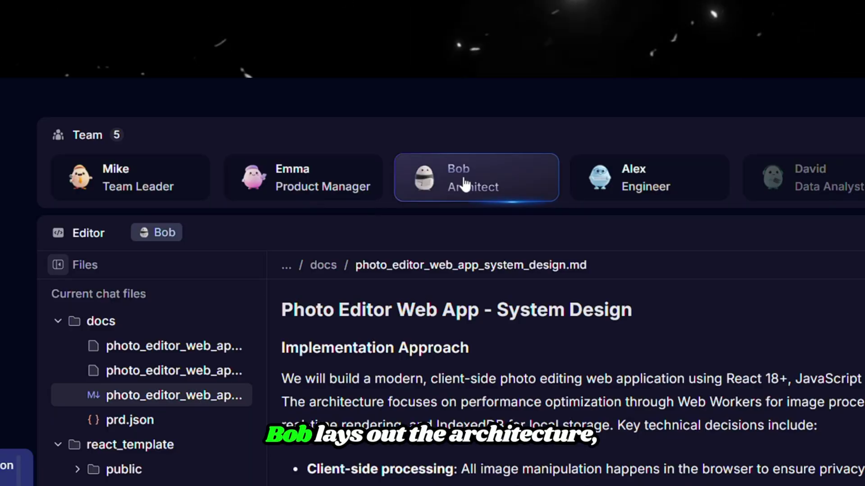
pyautogui.click(635, 173)
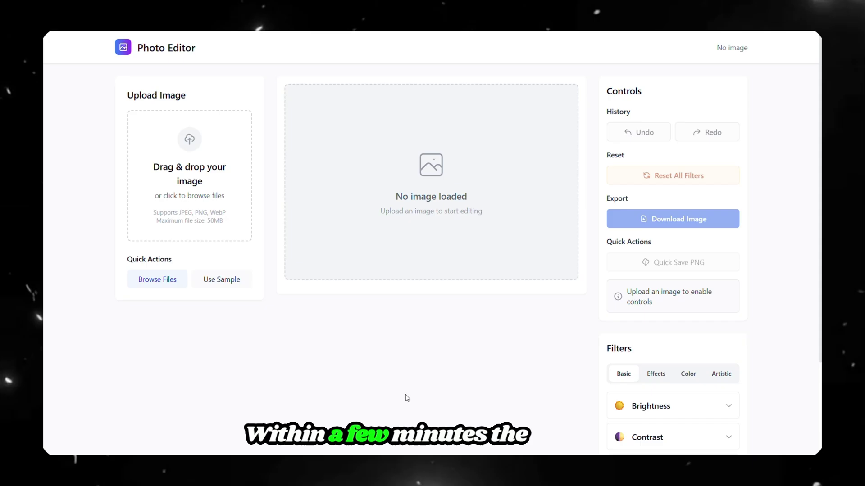
# Load the sample street photo into the Photo Editor and raise its brightness to 1.
pyautogui.click(222, 279)
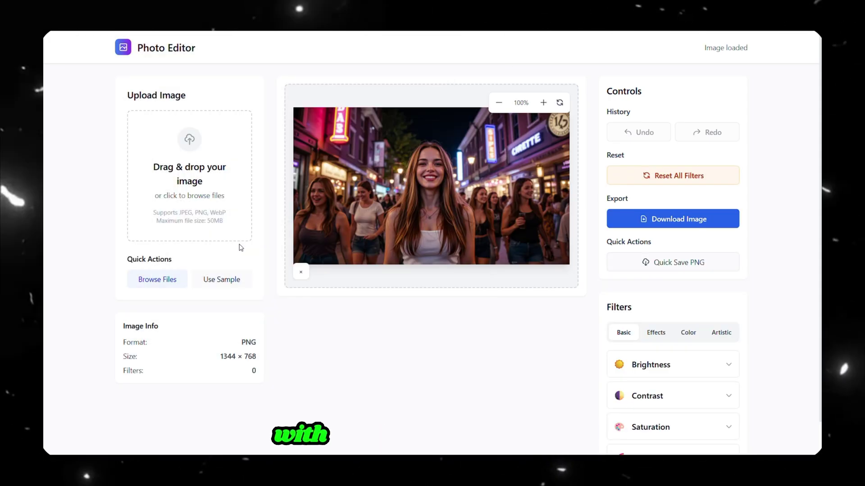
pyautogui.scroll(-1, 303, 195)
pyautogui.press('Right')
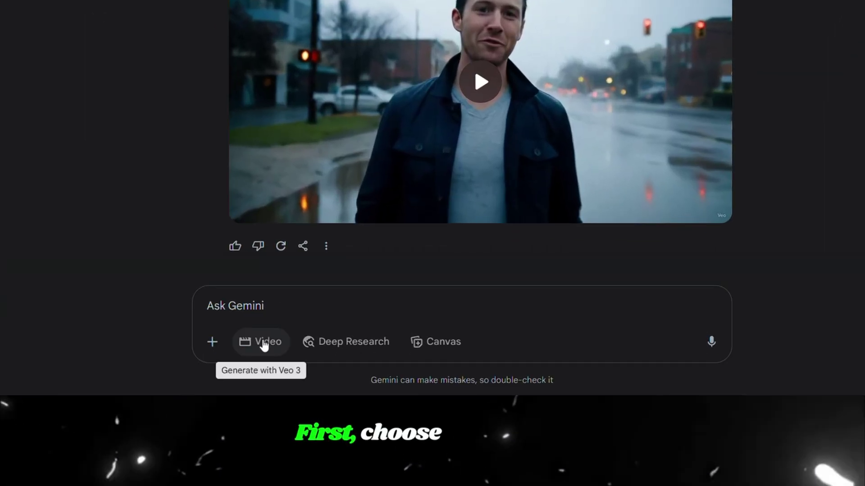
# Switch Gemini to Video mode and paste the blue Lamborghini plastic-wrap crash prompt.
pyautogui.click(264, 345)
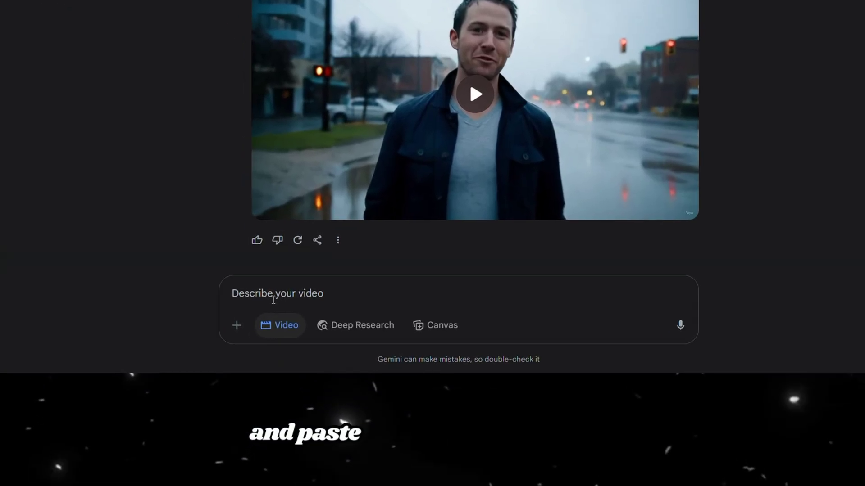
pyautogui.hotkey('ctrl', 'v')
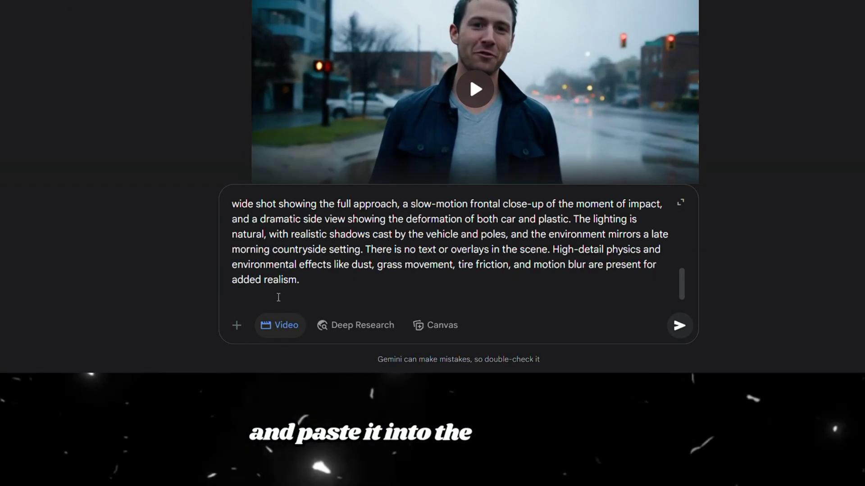
pyautogui.scroll(10, 437, 271)
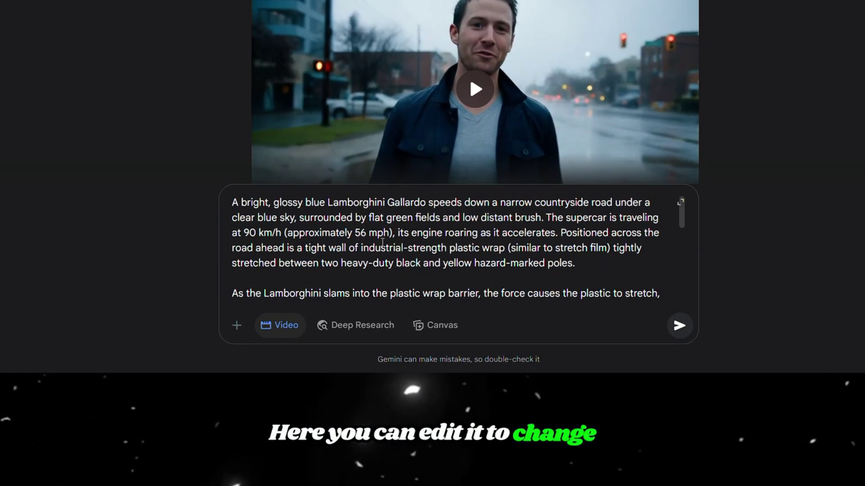
pyautogui.scroll(-10, 394, 235)
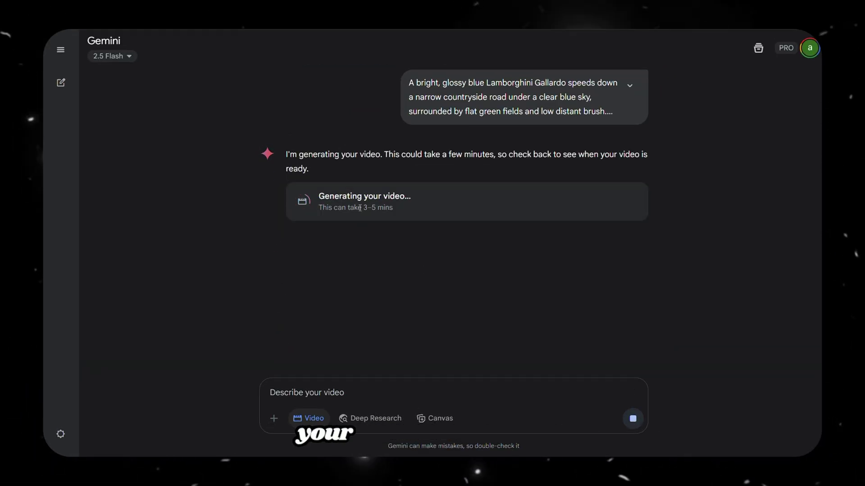
# Highlight the expected generation wait time while the Lamborghini video is generated.
pyautogui.moveTo(360, 207); pyautogui.dragTo(411, 225)
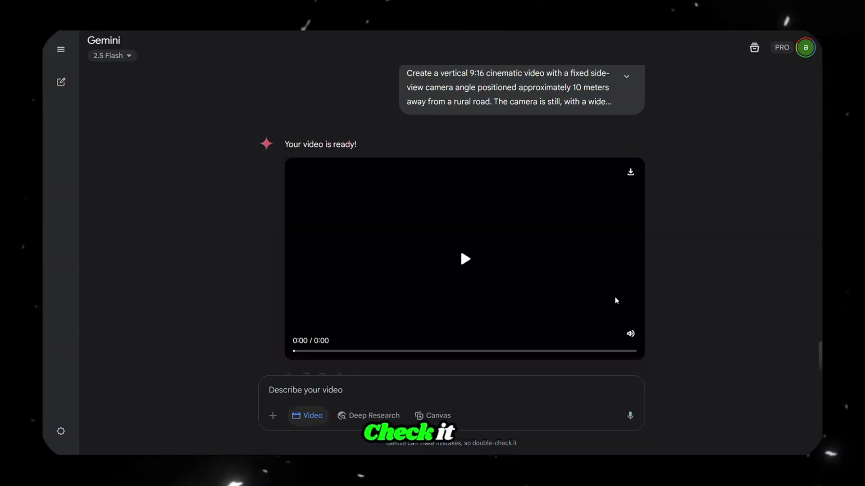
pyautogui.scroll(-1, 459, 246)
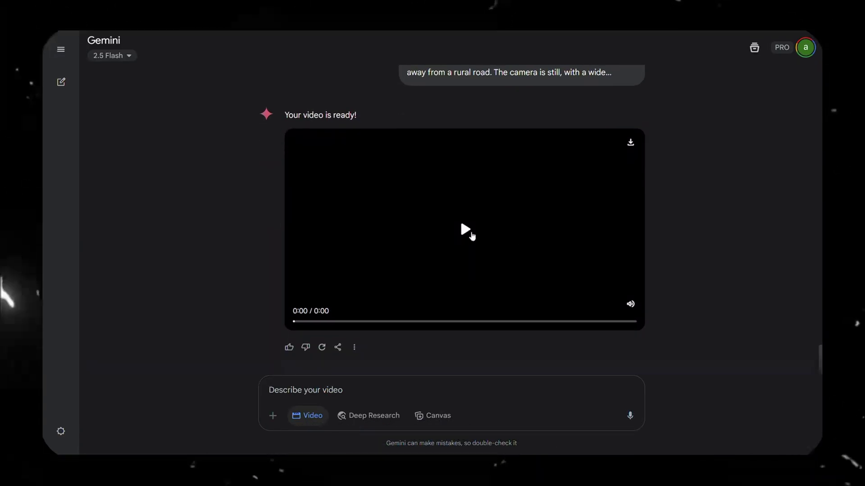